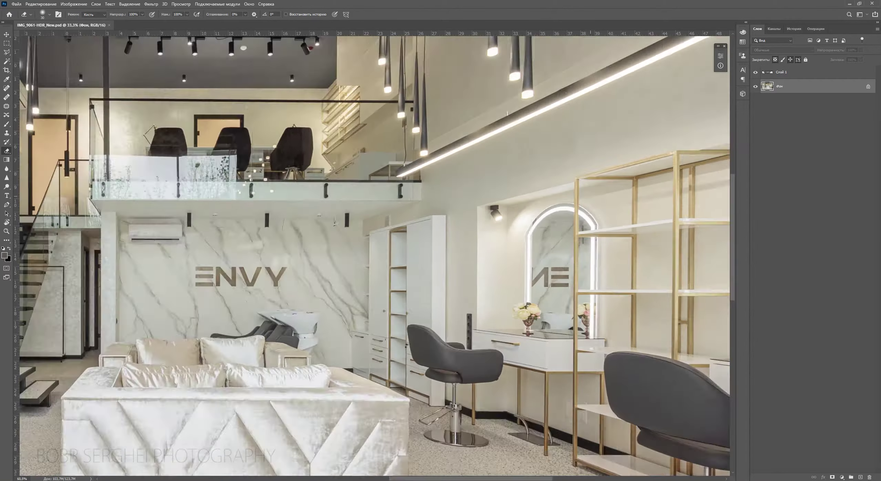
# - Outline the visible fronts of the white dressing table below the arched mirror with the Polygonal Lasso
pyautogui.scroll(5, 379, 172)
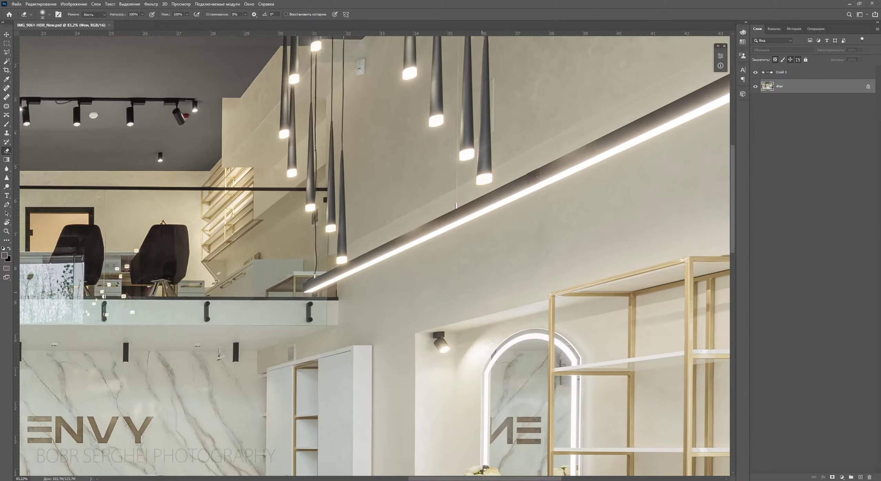
pyautogui.click(632, 197)
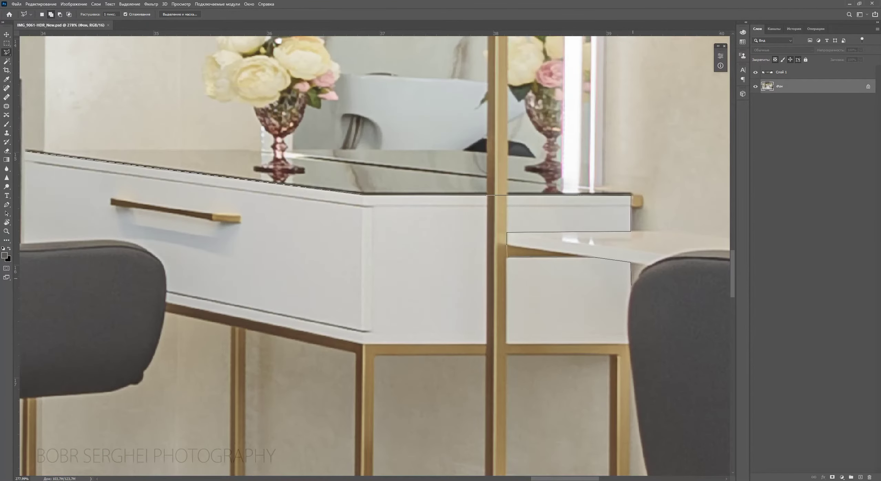
pyautogui.scroll(-8, 379, 241)
pyautogui.scroll(10, 394, 272)
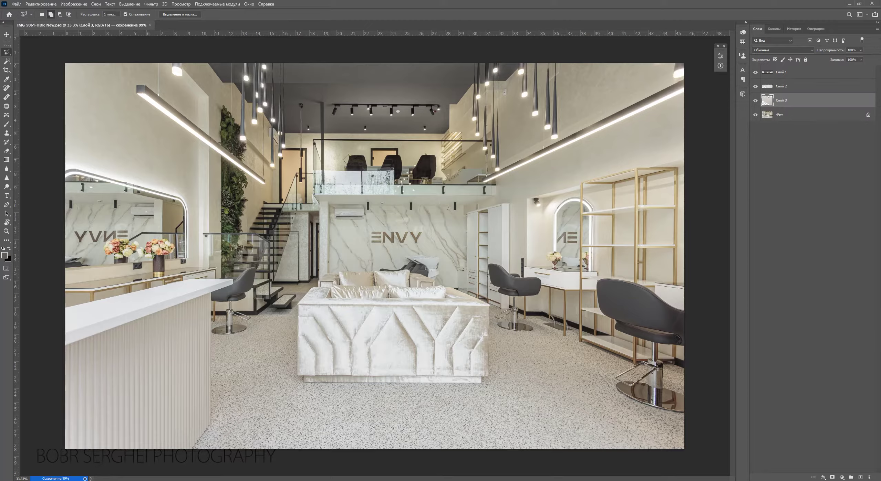
# - On the background layer, outline the tall white cabinet and low drawer unit beside the marble wall with the Polygonal Lasso
pyautogui.hotkey('alt', '[')
pyautogui.scroll(6, 503, 277)
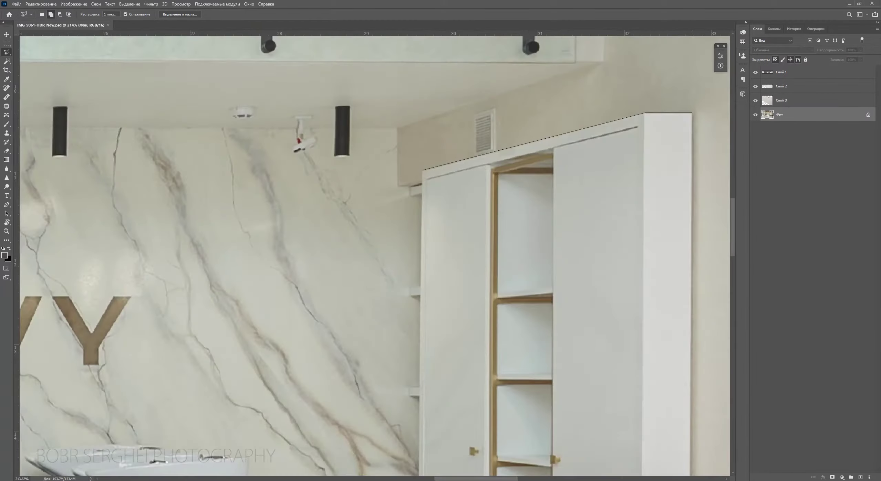
pyautogui.scroll(-5, 375, 256)
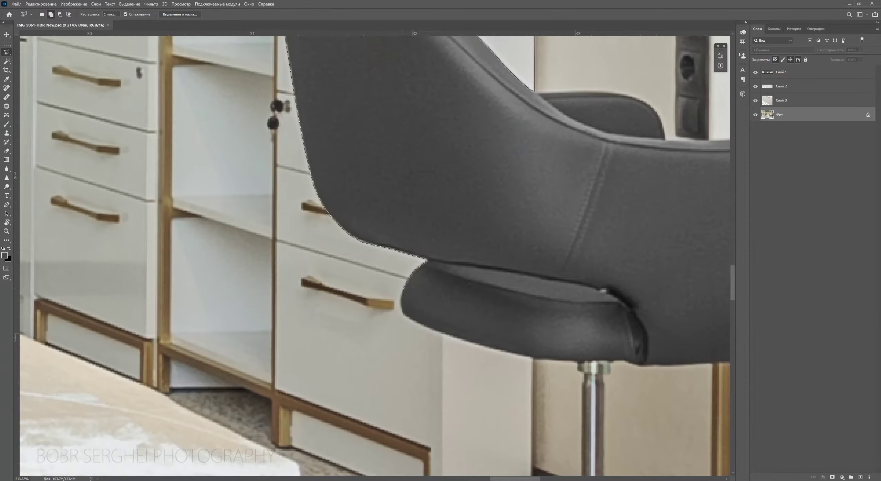
pyautogui.scroll(-4, 375, 256)
pyautogui.hscroll(-10, 375, 257)
pyautogui.scroll(8, 374, 257)
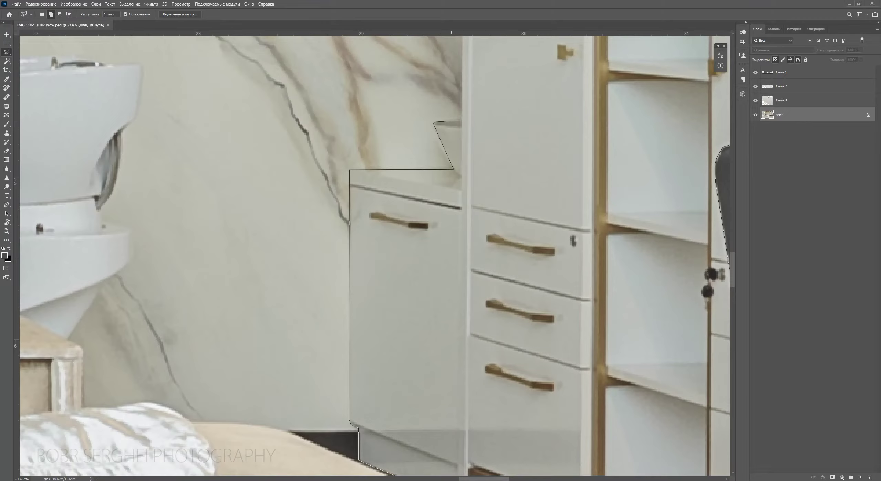
# - Copy the selected cabinets to a new layer and brighten them with Curves, setting the white input to 241 and raising the midtones
pyautogui.hotkey('ctrl', 'j')
pyautogui.scroll(-6, 375, 257)
pyautogui.hotkey('ctrl', 'm')
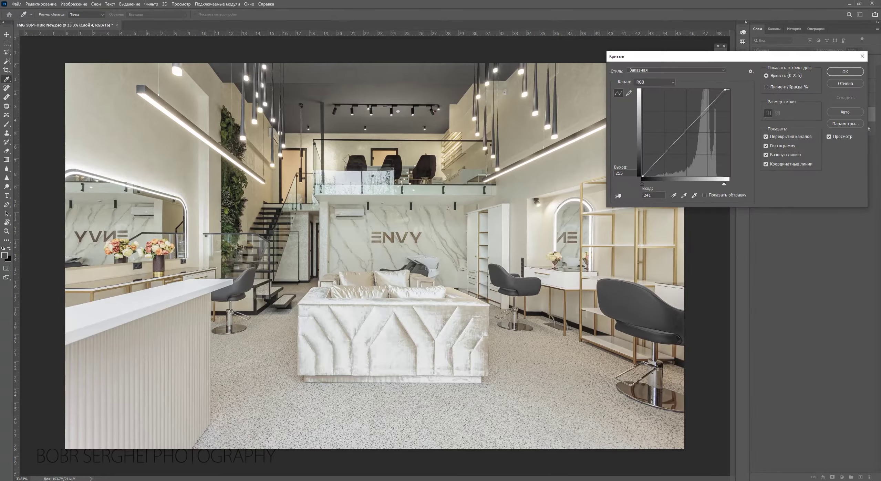
pyautogui.click(684, 126)
pyautogui.press('Return')
# - Compare the original image snapshot with the latest Curves state in the history
pyautogui.click(793, 29)
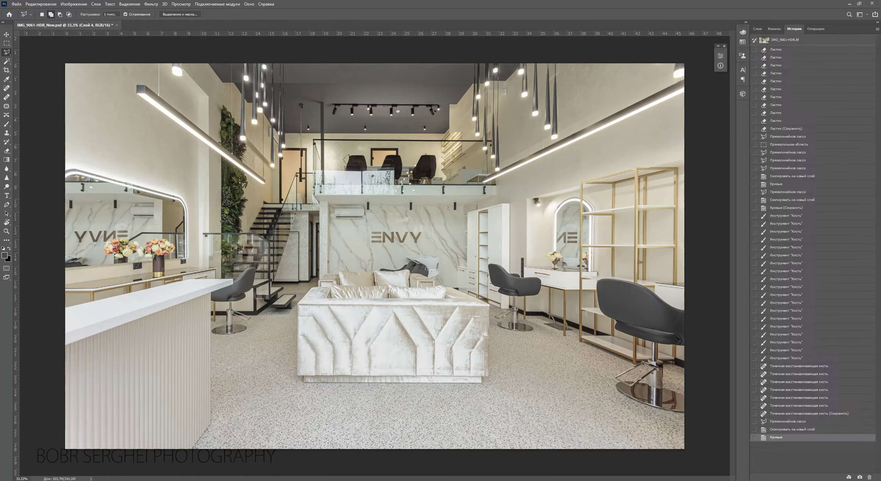
pyautogui.click(782, 40)
pyautogui.click(776, 437)
pyautogui.click(781, 40)
pyautogui.click(775, 437)
pyautogui.click(782, 40)
pyautogui.click(775, 437)
# - On the background layer, outline the upper edges of the white wash basins in front of the marble wall
pyautogui.click(757, 29)
pyautogui.click(779, 128)
pyautogui.scroll(10, 430, 264)
pyautogui.scroll(3, 178, 212)
pyautogui.click(224, 205)
pyautogui.click(247, 198)
pyautogui.click(302, 190)
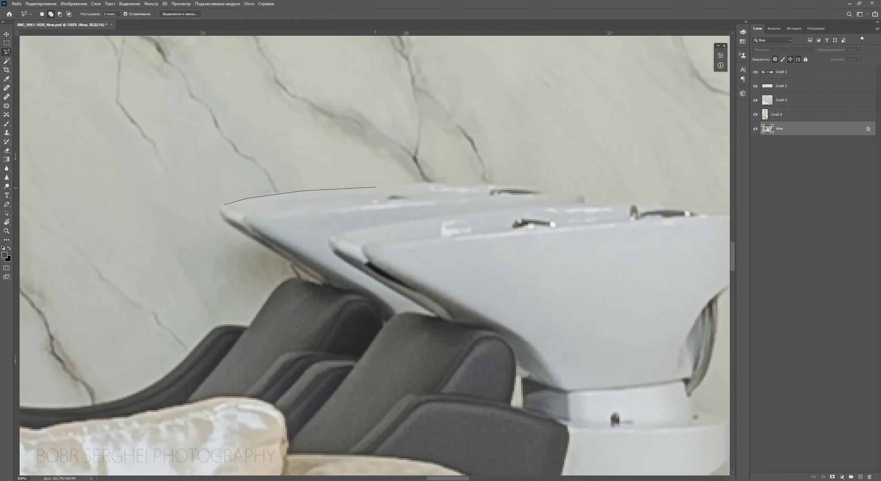
pyautogui.click(666, 203)
pyautogui.click(680, 206)
pyautogui.click(693, 212)
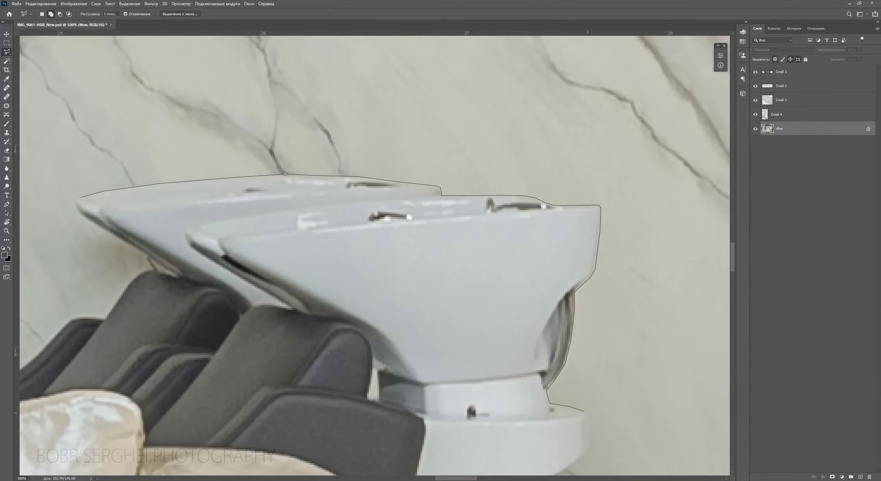
# - Continue the lasso outline around the basin pedestal and along the edges of the dark wash chairs
pyautogui.click(513, 168)
pyautogui.click(514, 197)
pyautogui.click(502, 211)
pyautogui.click(473, 232)
pyautogui.click(351, 169)
pyautogui.click(295, 149)
pyautogui.click(297, 111)
pyautogui.click(272, 70)
pyautogui.click(212, 57)
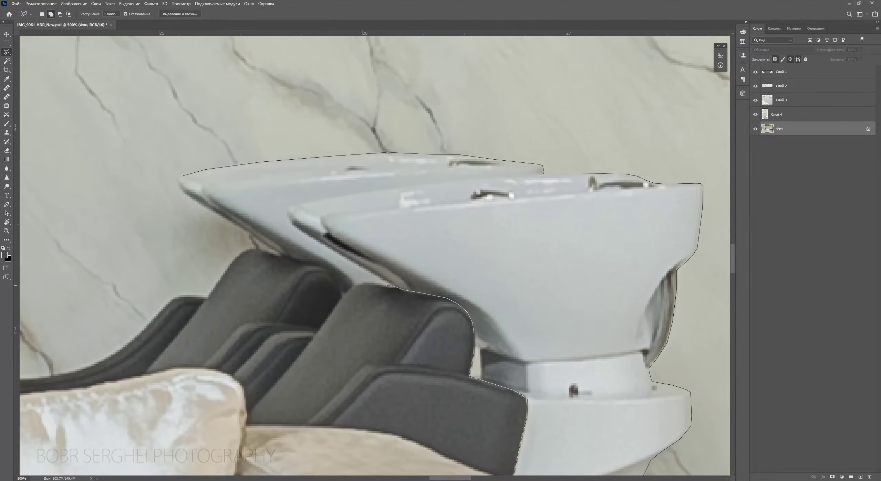
# - Feather the wash basin selection and check it as a quick mask
pyautogui.hotkey('shift', 'F6')
pyautogui.press('Return')
pyautogui.press('q')
pyautogui.press('q')
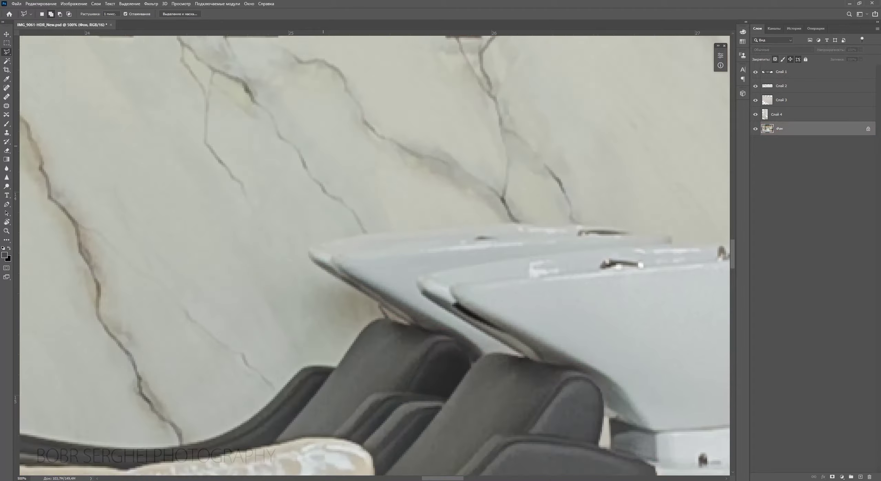
# - Copy the selected basins to a new layer and brighten it with Curves, raising the midtones from input 111 to output 137
pyautogui.hotkey('ctrl', 'j')
pyautogui.hotkey('ctrl', '0')
pyautogui.hotkey('ctrl', 'm')
pyautogui.moveTo(729, 89); pyautogui.dragTo(724, 90)
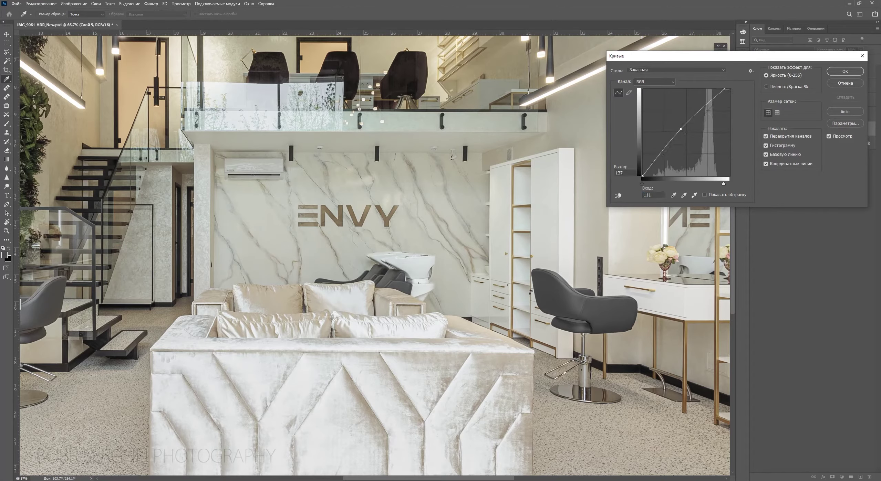
pyautogui.hotkey('ctrl', '-')
pyautogui.hotkey('ctrl', '-')
pyautogui.moveTo(642, 176); pyautogui.dragTo(643, 155)
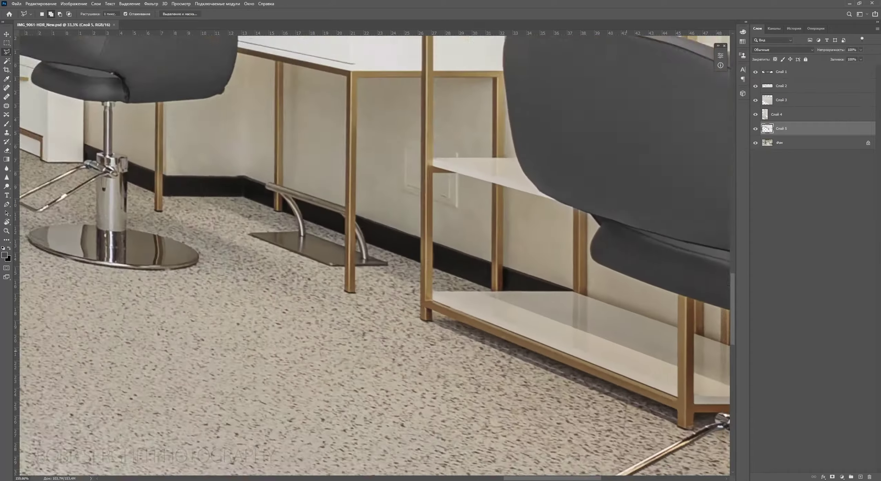
pyautogui.scroll(4, 611, 310)
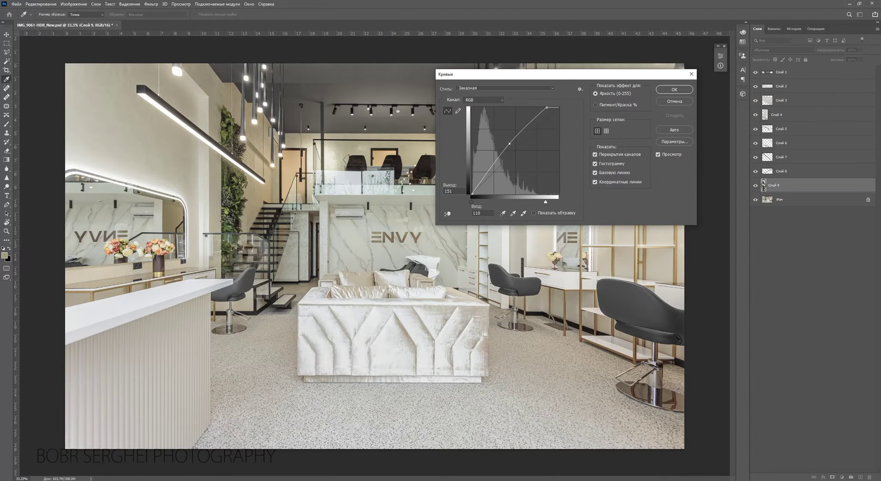
# - Brighten the green wall on Layer 9 with Curves, mapping input 110 to output 151, and duplicate the layer
pyautogui.press('Return')
pyautogui.rightClick(792, 186)
pyautogui.click(778, 217)
pyautogui.press('Return')
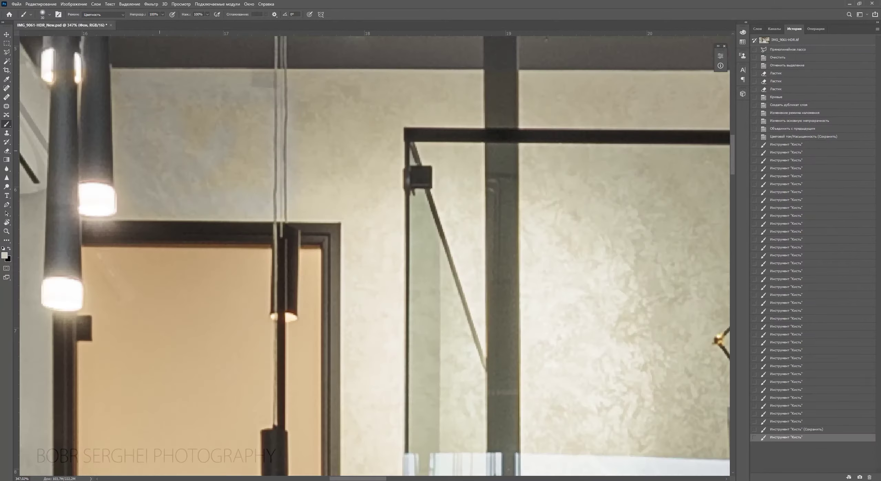
# - Paint over the bluish wall area above the mezzanine door with a smaller Brush in Color mode
pyautogui.press('[')
pyautogui.press('[')
pyautogui.press('[')
pyautogui.press('[')
pyautogui.moveTo(159, 151); pyautogui.dragTo(123, 206)
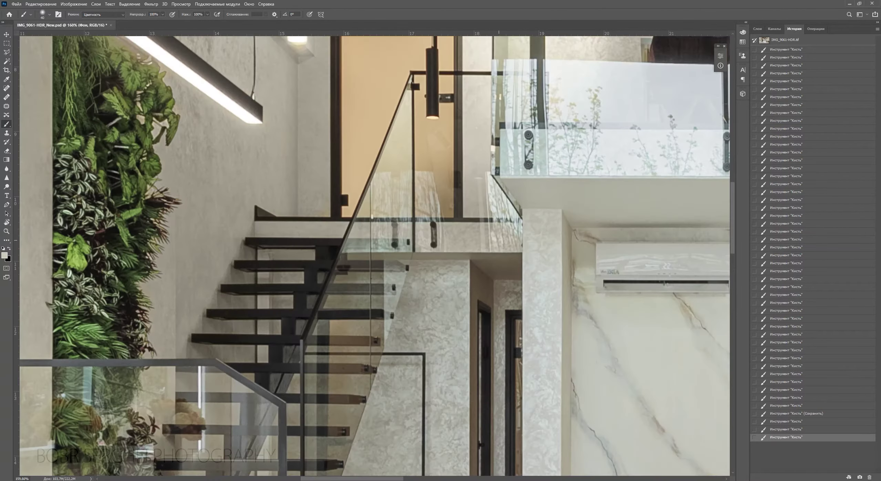
pyautogui.hotkey('ctrl', '0')
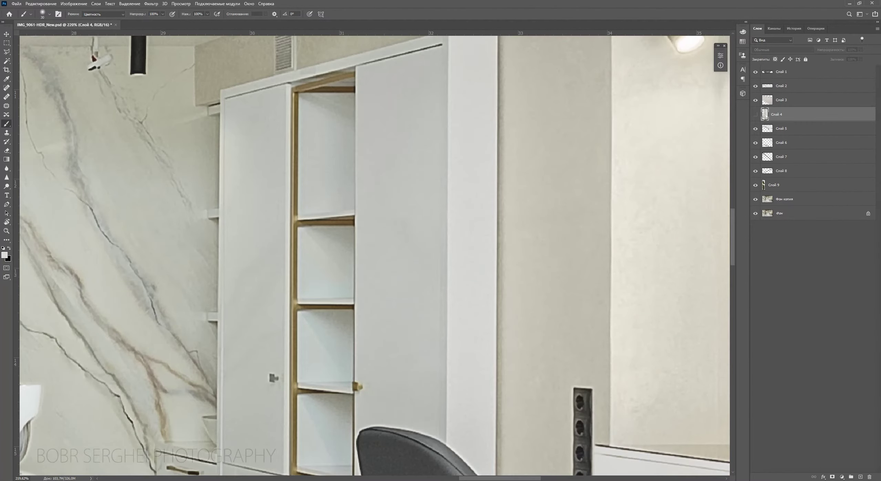
# - Show Layer 4 with the white cabinets again
pyautogui.click(755, 114)
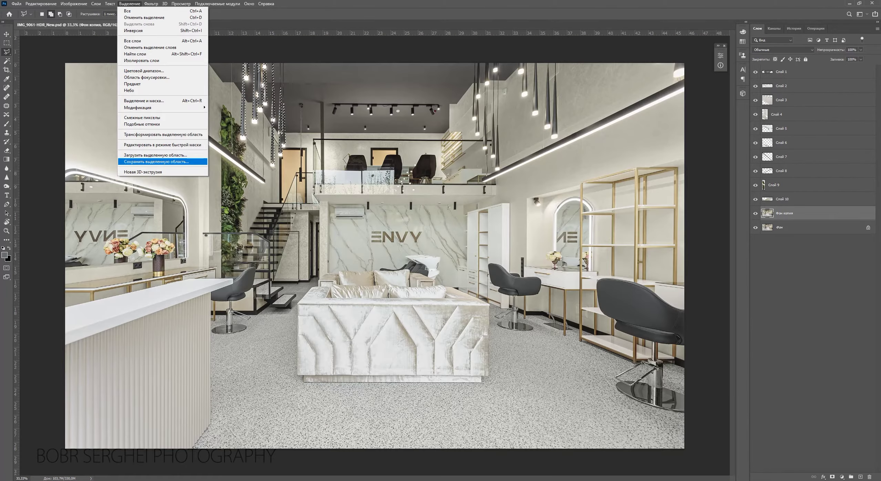
# - Save the selection of the hanging pendant lamps and darken their copied layer with Curves
pyautogui.click(162, 162)
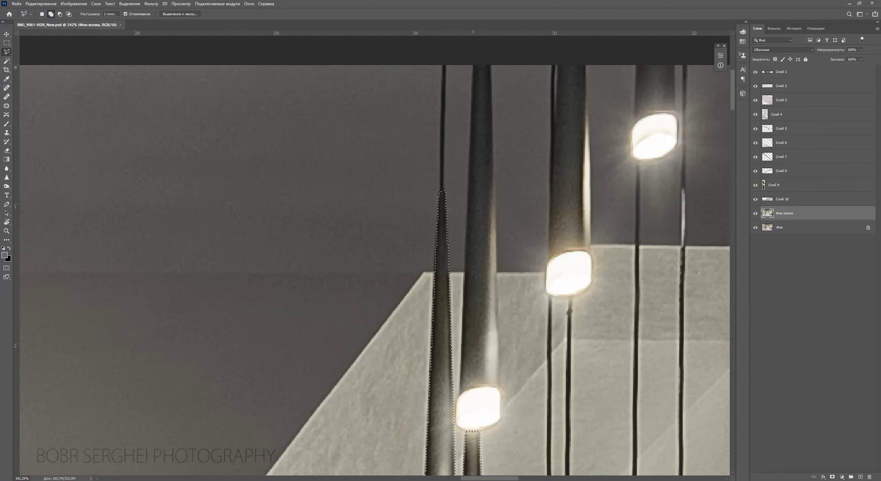
pyautogui.moveTo(705, 465); pyautogui.dragTo(20, 34)
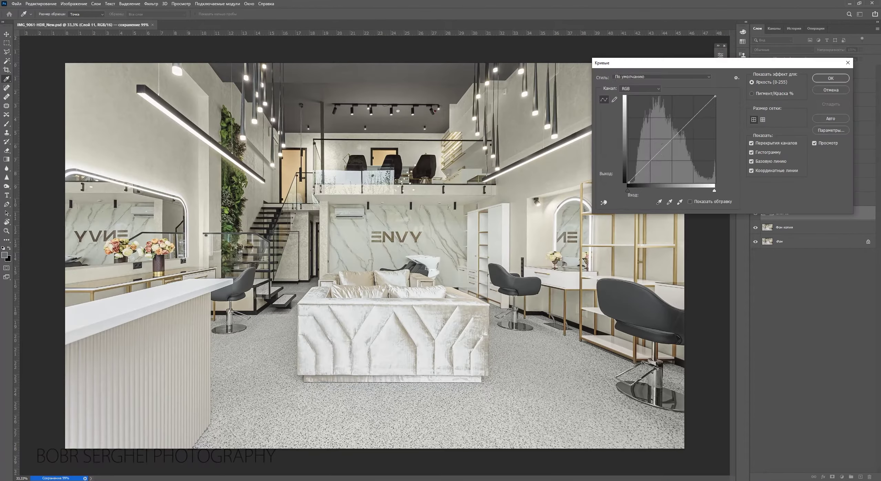
pyautogui.moveTo(680, 132); pyautogui.dragTo(680, 144)
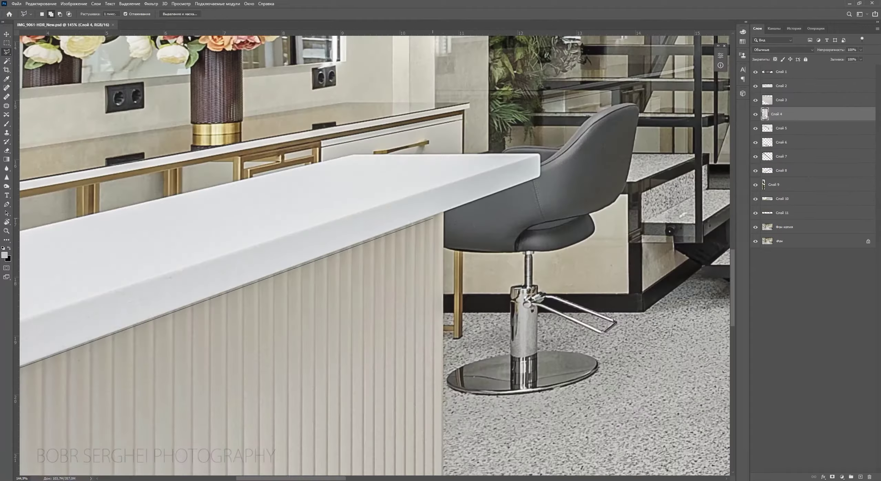
# - Outline the ribbed front of the reception counter and reduce the saturation of its copied layer to -65
pyautogui.scroll(5, 374, 254)
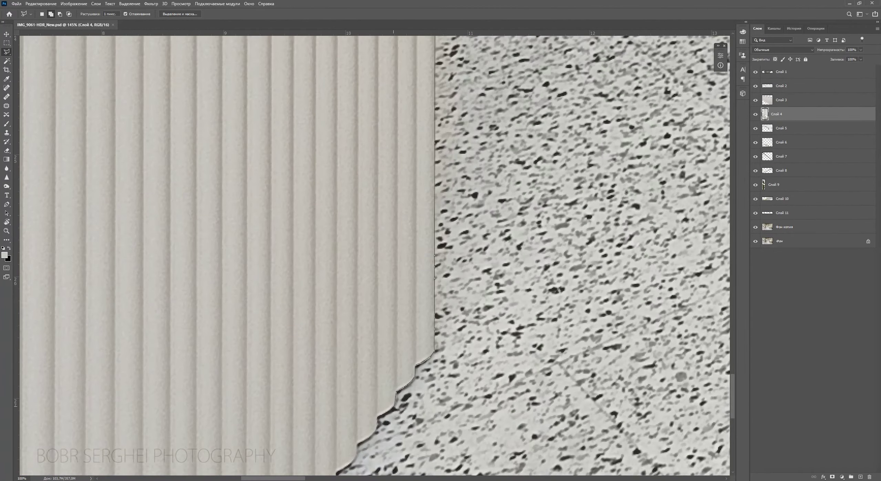
pyautogui.scroll(-5, 374, 255)
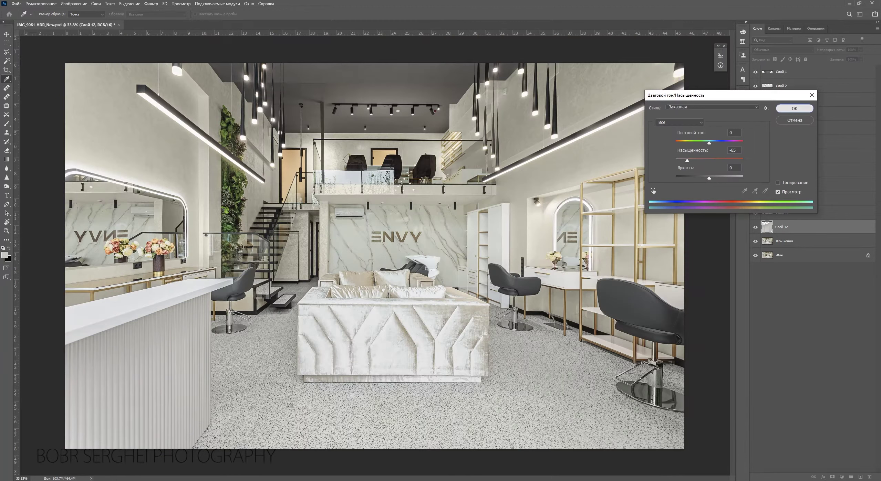
pyautogui.press('Return')
# - Brighten the counter front layer with Curves, raising the midtone point to input 125 and output 141
pyautogui.hotkey('ctrl', 'm')
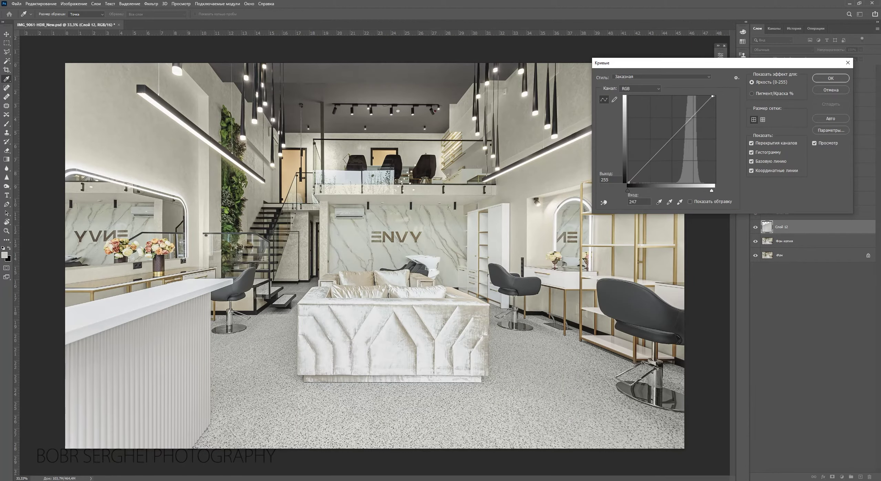
pyautogui.hotkey('ctrl', '-')
pyautogui.press('Up')
pyautogui.press('Up')
pyautogui.press('Up')
pyautogui.press('Up')
pyautogui.press('Up')
pyautogui.press('Up')
pyautogui.press('Up')
pyautogui.press('Up')
pyautogui.press('Left')
pyautogui.press('Left')
pyautogui.press('Left')
pyautogui.press('Left')
pyautogui.press('Left')
pyautogui.press('Left')
pyautogui.press('Left')
pyautogui.press('Left')
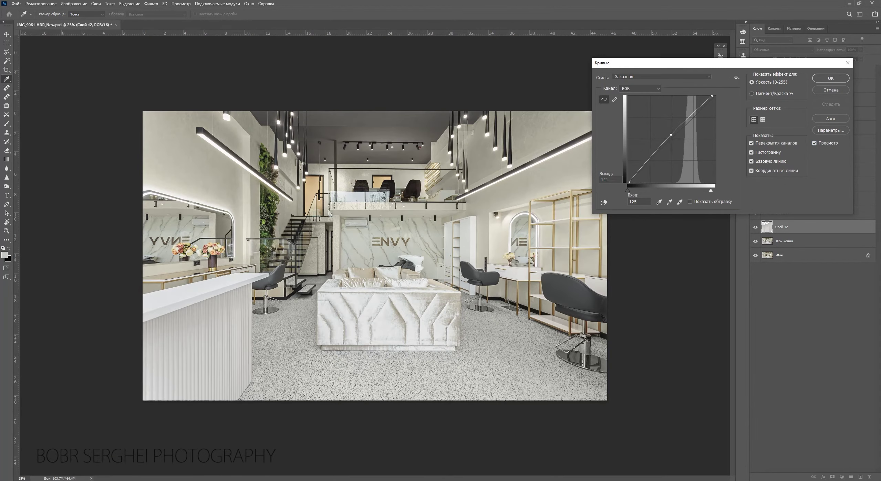
pyautogui.press('Return')
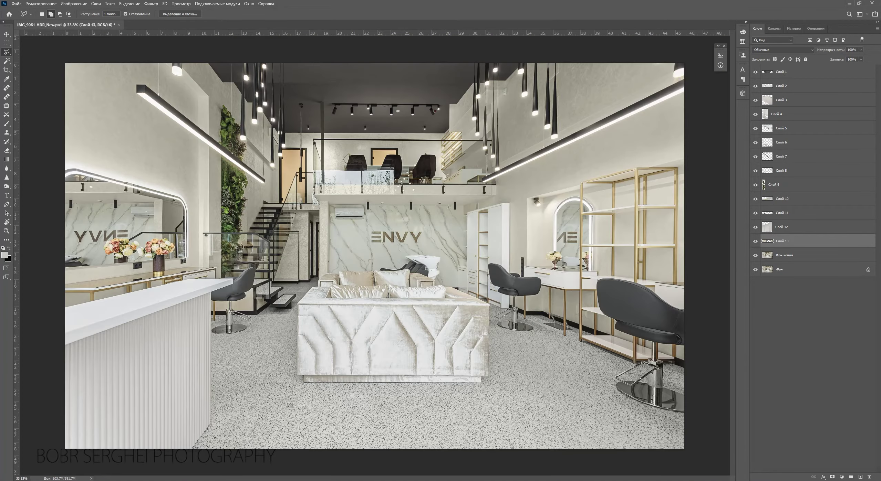
# - Brighten the gold details on Layer 13 with a contrast curve, placing a shadow point at input 40 and output 34
pyautogui.hotkey('ctrl', 'alt', 'm')
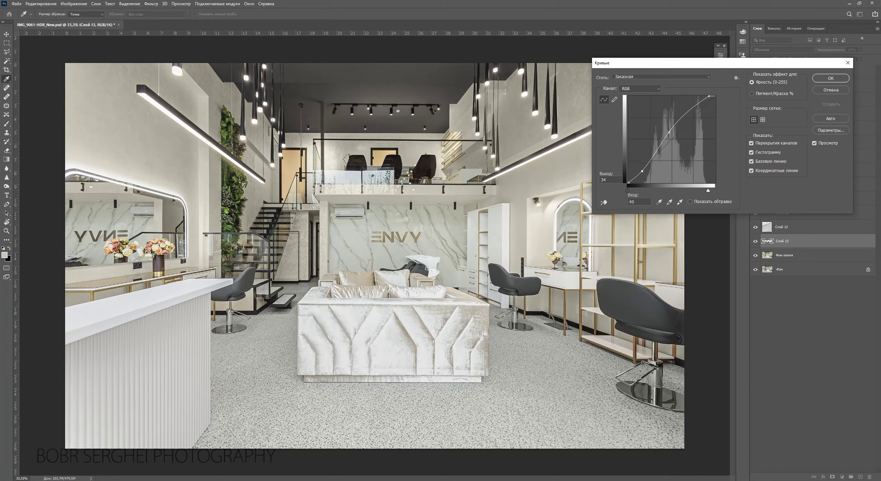
pyautogui.press('Return')
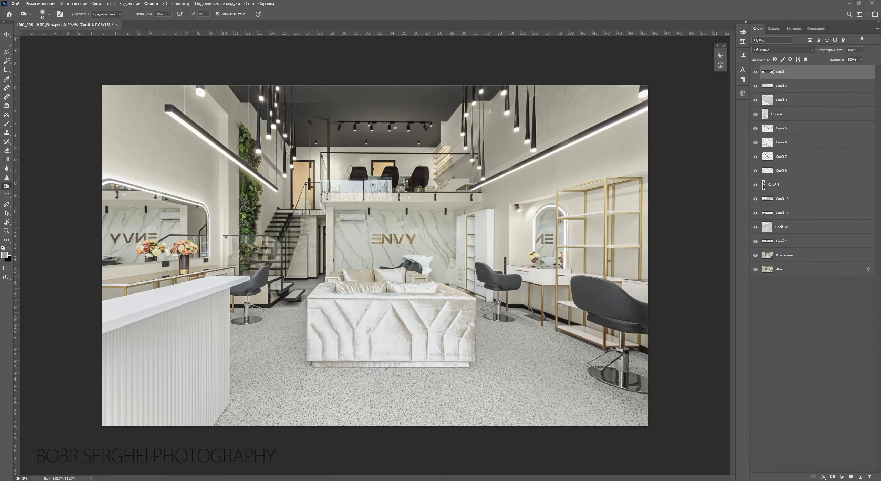
# - Flatten the layers into IMG_9061-HDR_New 2.psd and duplicate the background layer as "Фон копия"
pyautogui.click(877, 28)
pyautogui.click(826, 87)
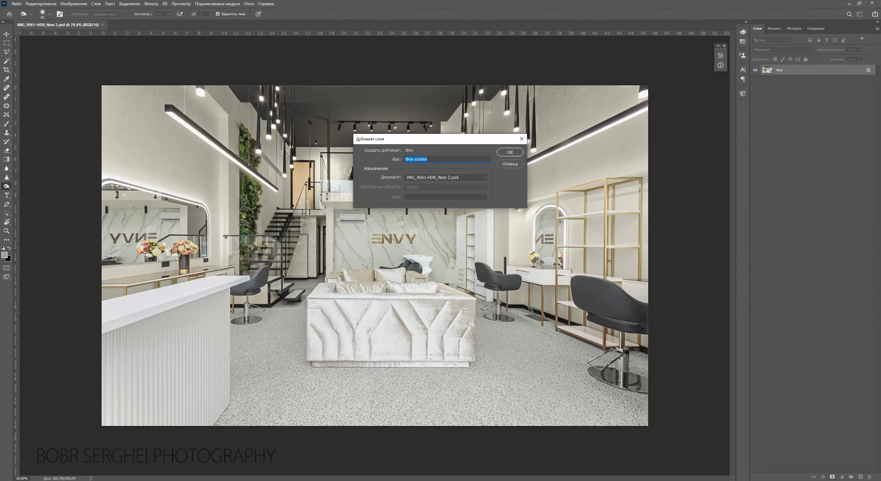
pyautogui.press('Return')
# - Apply Smart Sharpen to the copy with amount 186%, radius 1.7 px, noise reduction 49% and Gaussian blur removal
pyautogui.click(151, 3)
pyautogui.click(165, 124)
pyautogui.click(262, 144)
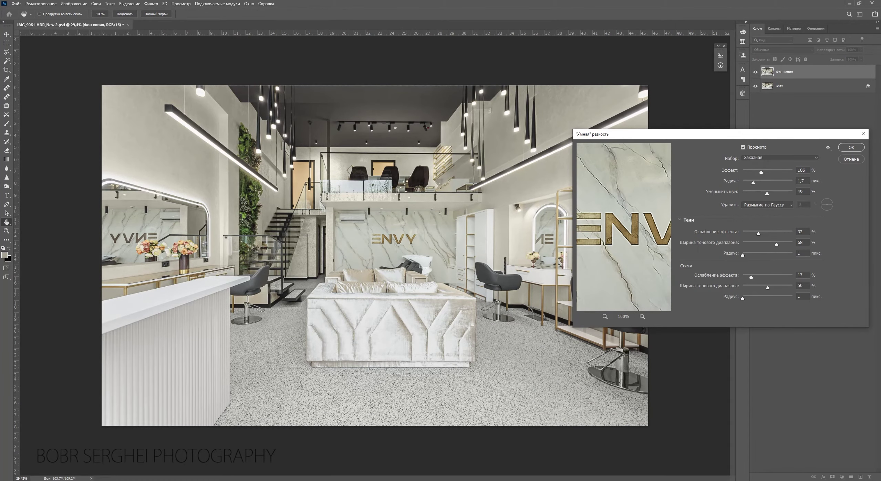
pyautogui.press('Return')
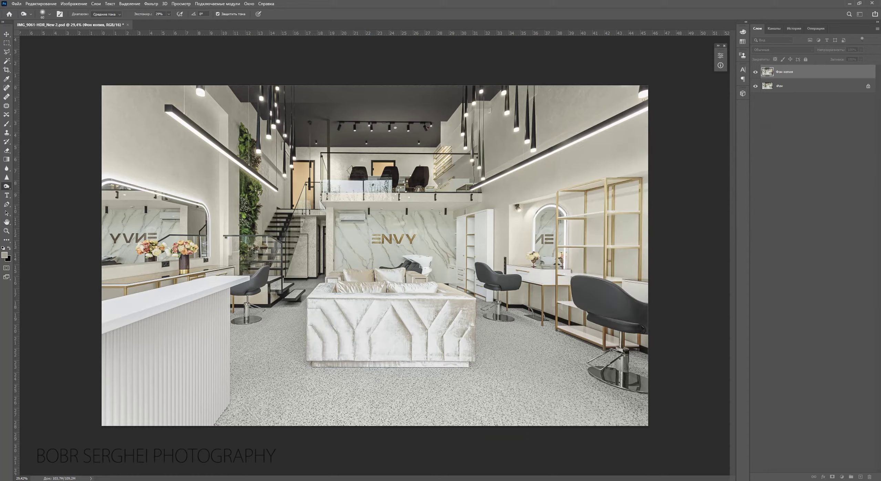
# - Examine the sharpened salon interior up close and as a whole
pyautogui.scroll(5, 171, 224)
pyautogui.press('o')
pyautogui.scroll(-5, 393, 152)
pyautogui.scroll(10, 393, 152)
pyautogui.press('j')
pyautogui.scroll(-5, 374, 254)
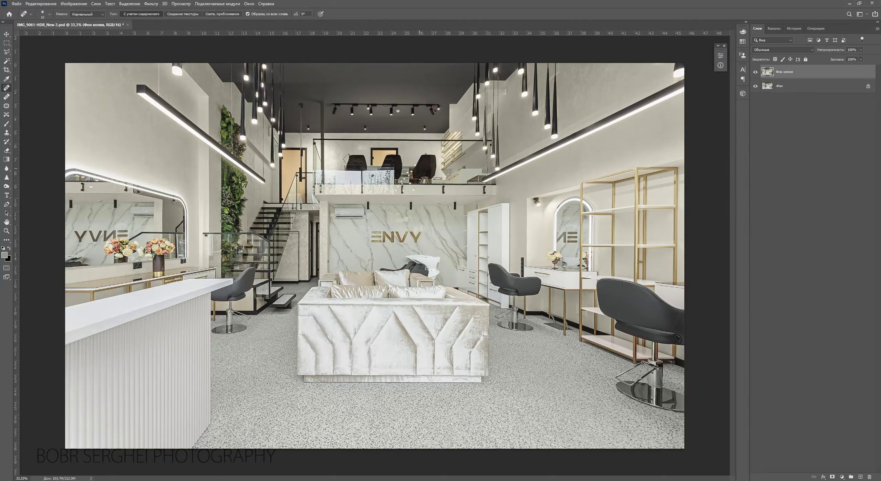
pyautogui.scroll(8, 374, 255)
# - Set the sharpened copy's opacity to 62% and merge it down into the background
pyautogui.press('l')
pyautogui.scroll(-3, 374, 254)
pyautogui.scroll(4, 412, 248)
pyautogui.press('6')
pyautogui.press('2')
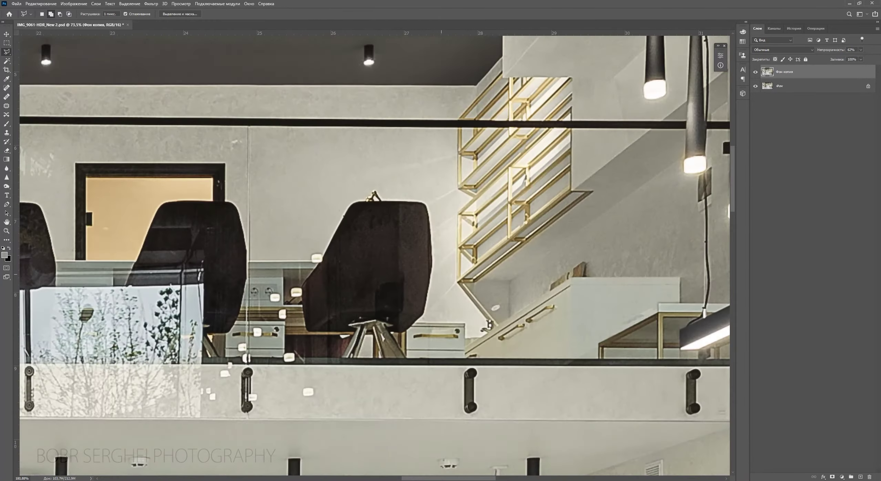
pyautogui.hotkey('ctrl', 'e')
# - Retouch a small blemish in the merged photo with an enlarged Spot Healing Brush
pyautogui.press('j')
pyautogui.scroll(-4, 374, 255)
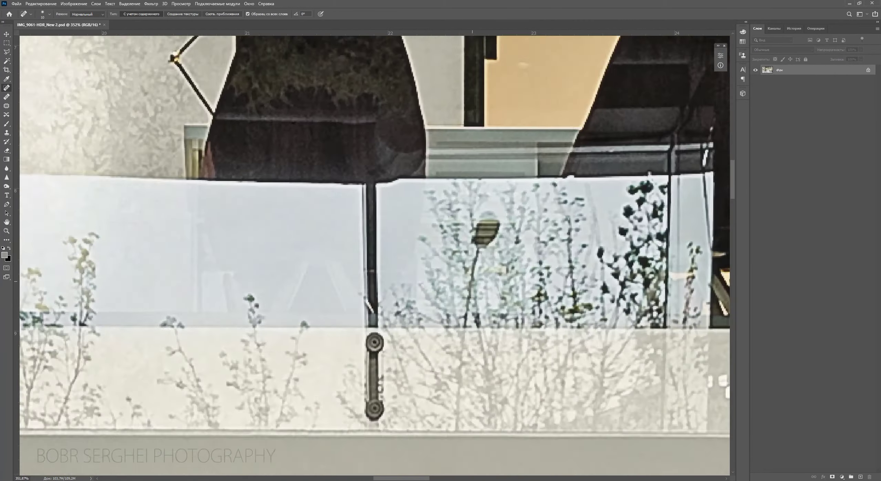
pyautogui.scroll(-5, 427, 270)
pyautogui.scroll(1, 426, 270)
pyautogui.press(']')
pyautogui.press(']')
pyautogui.press(']')
pyautogui.moveTo(409, 261); pyautogui.dragTo(414, 281)
pyautogui.scroll(10, 374, 255)
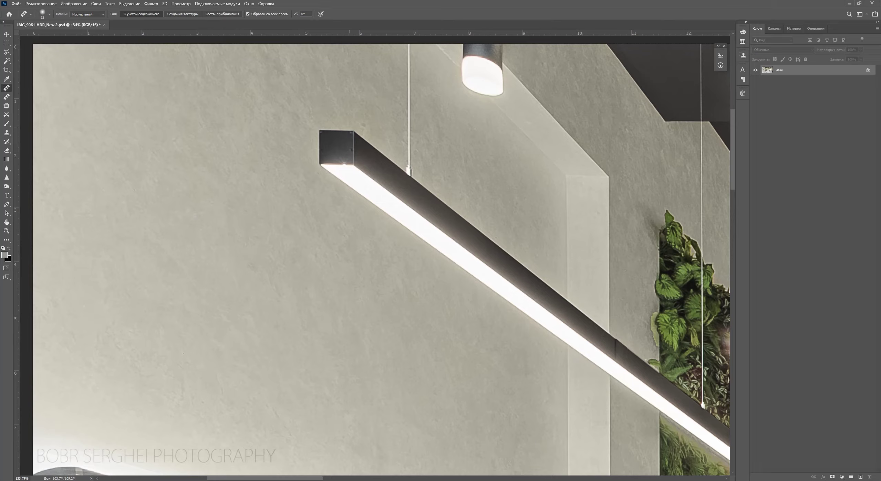
# - Open the photo IMG_9154-HDR from the salon folder
pyautogui.hotkey('ctrl', 'o')
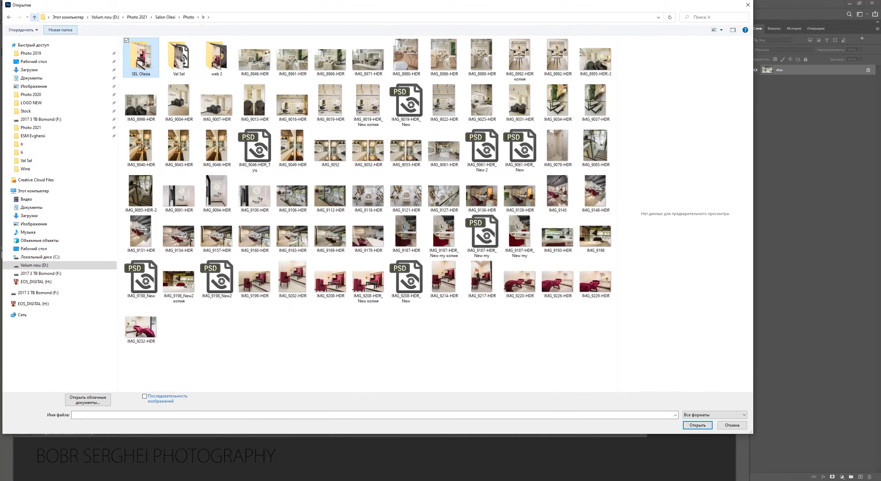
pyautogui.doubleClick(178, 236)
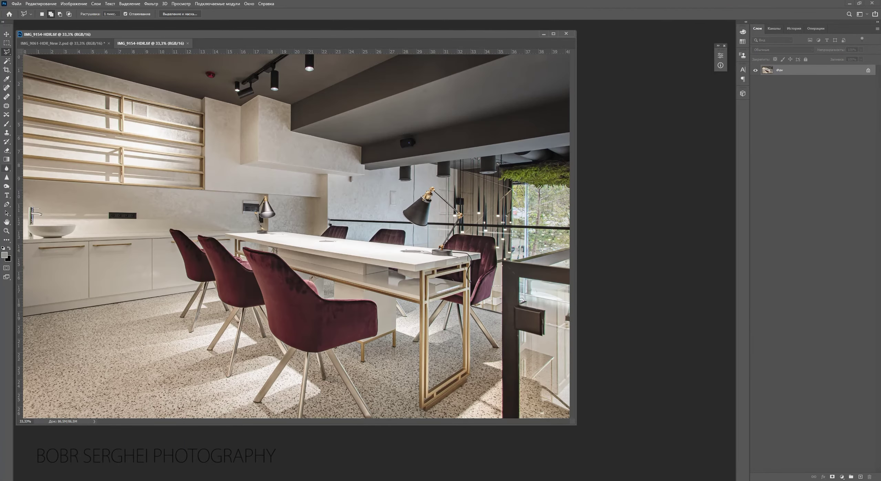